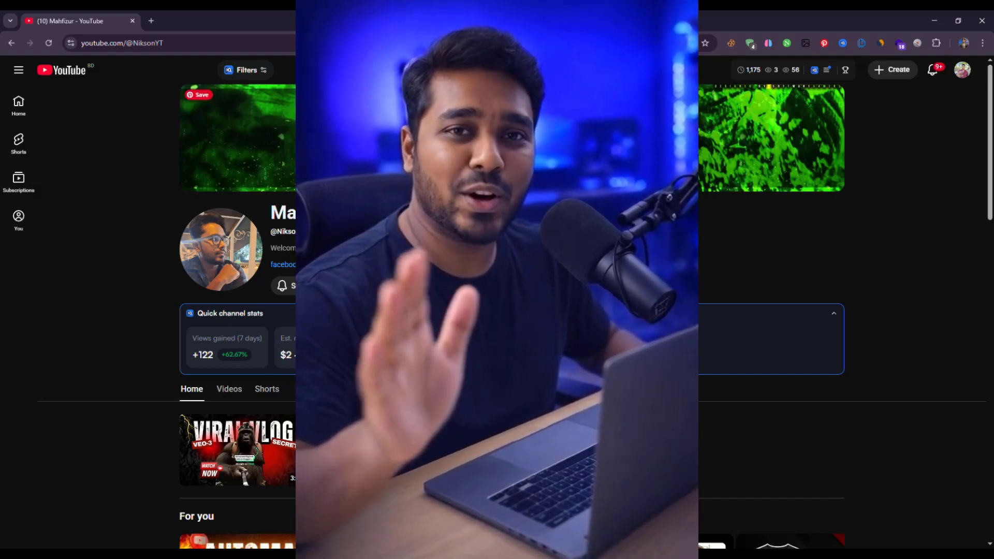
Step: Collapse the Quick channel stats panel and show the channel's uploaded videos
left_click(833, 313)
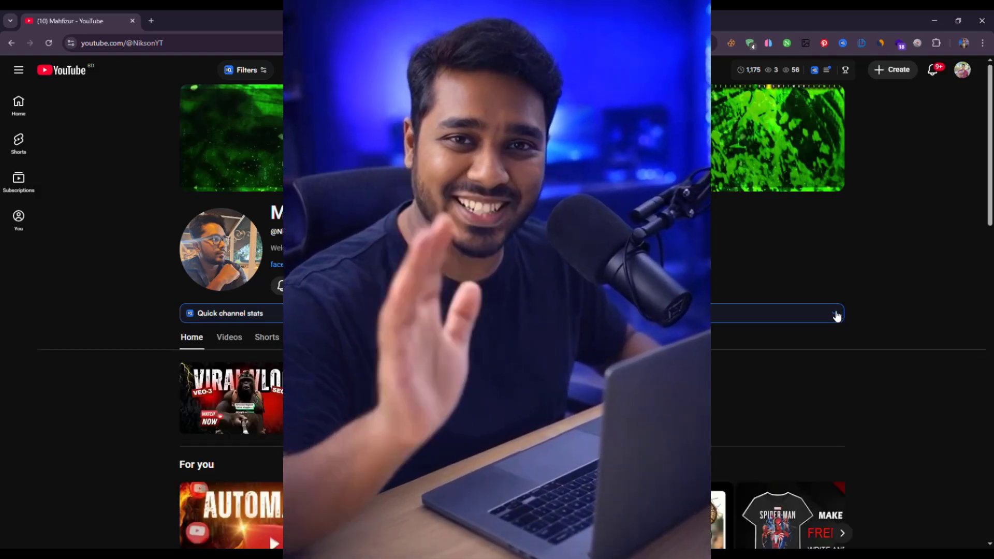
scroll(838, 316, "down", 1)
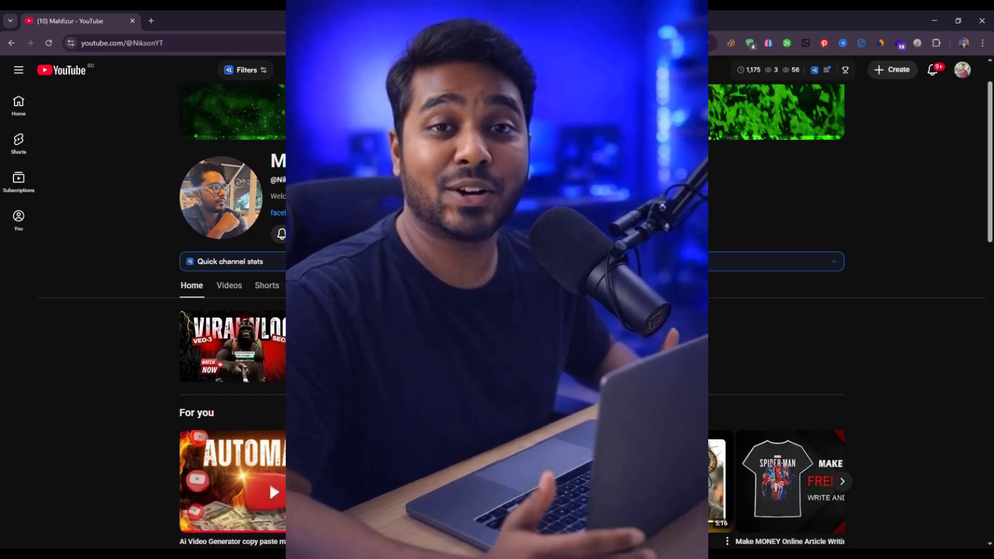
left_click(230, 286)
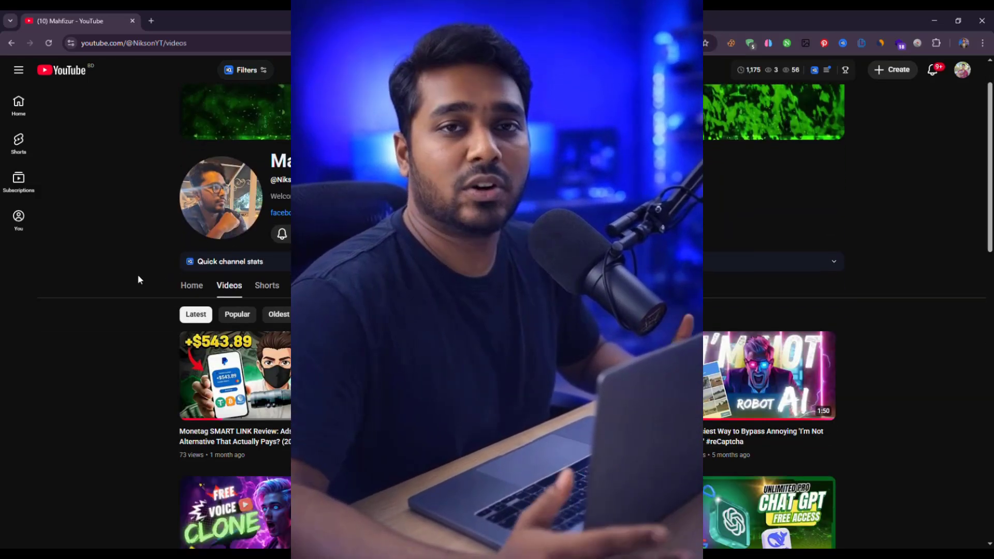
scroll(137, 274, "down", 2)
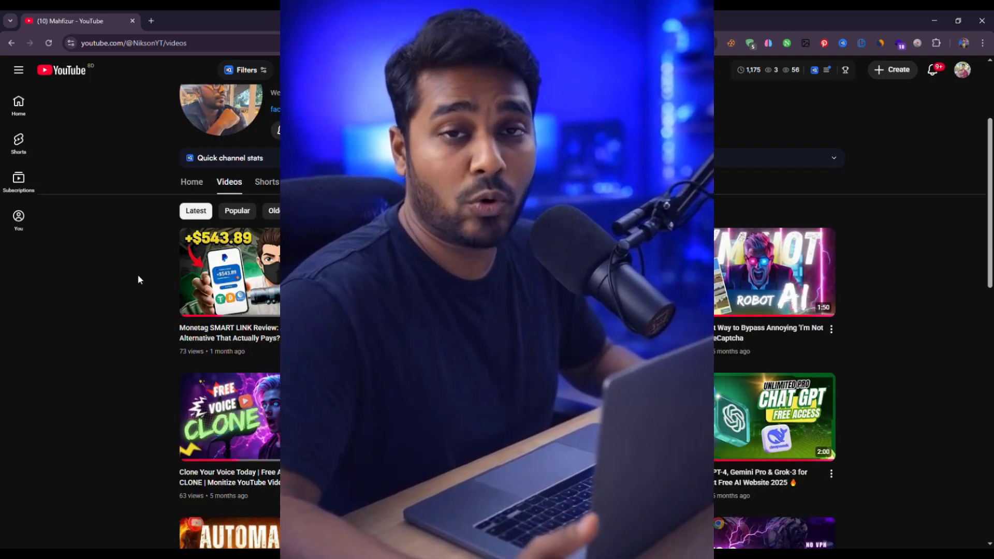
scroll(138, 274, "down", 1)
scroll(137, 274, "down", 1)
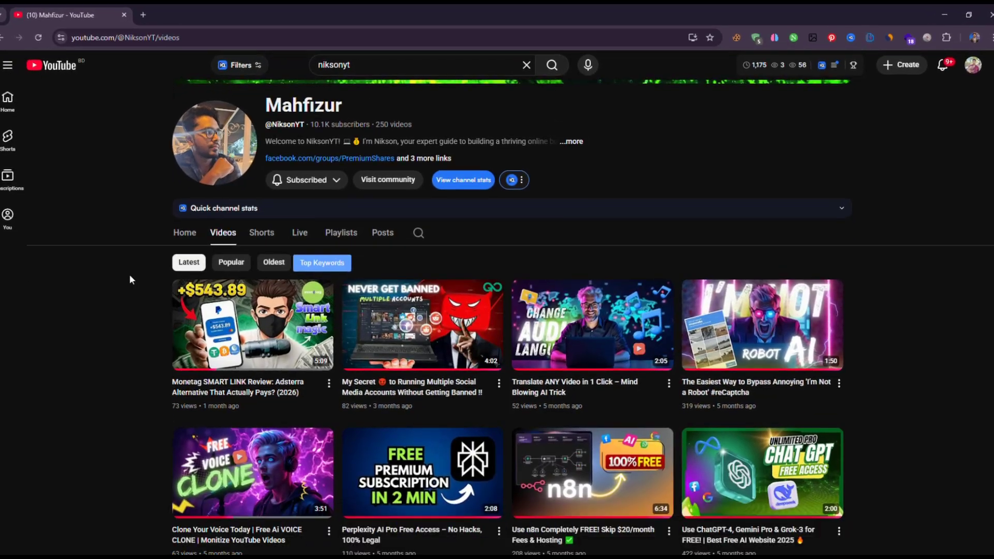
scroll(137, 276, "down", 3)
scroll(117, 274, "down", 3)
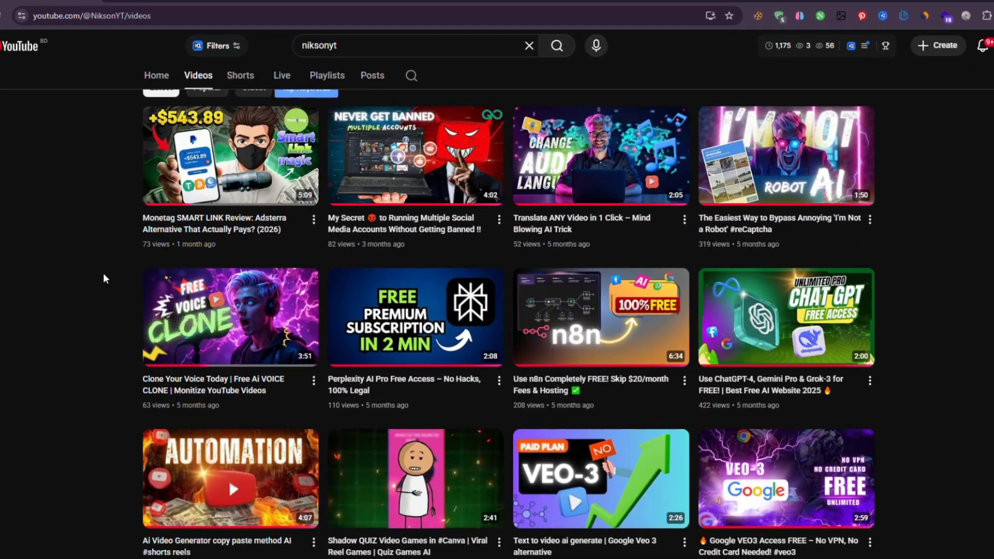
mouse_move(761, 472)
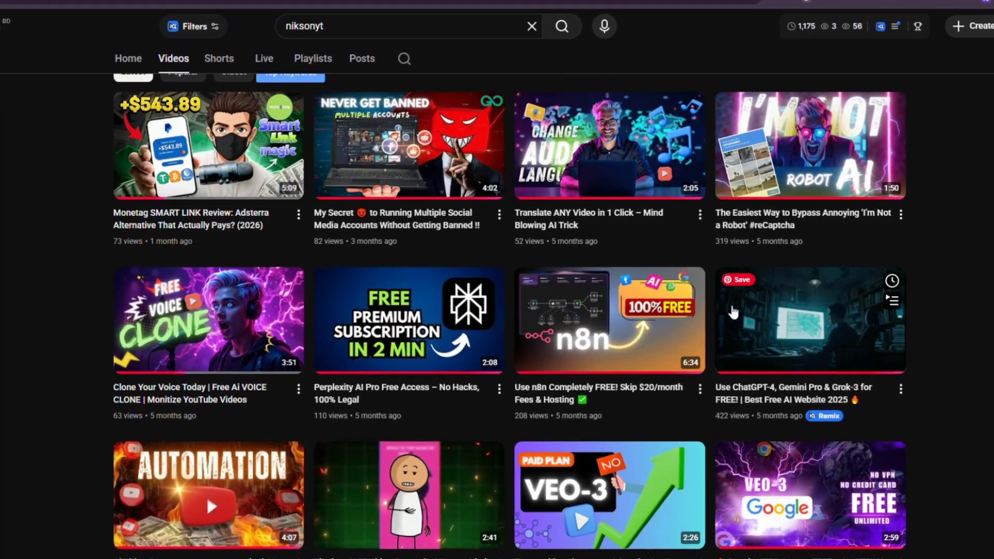
scroll(497, 311, "down", 2)
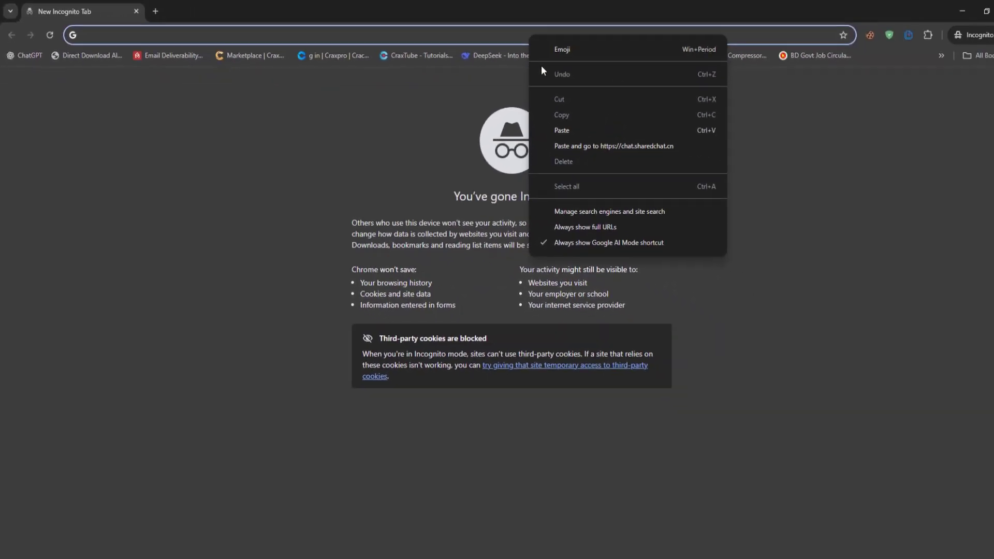
Step: Load the sharedchat.cn free accounts page, dismiss its warning and translate it into English
left_click(572, 143)
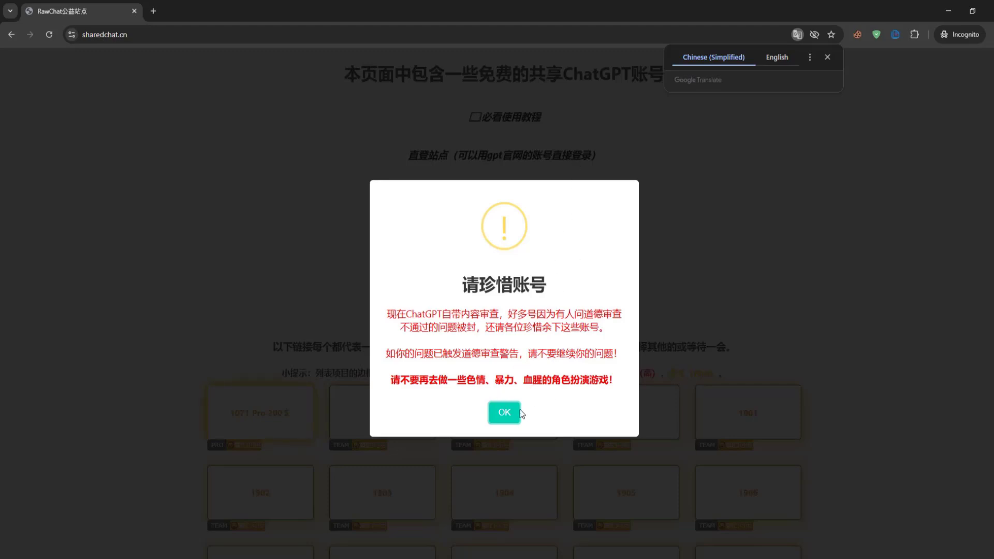
left_click(506, 414)
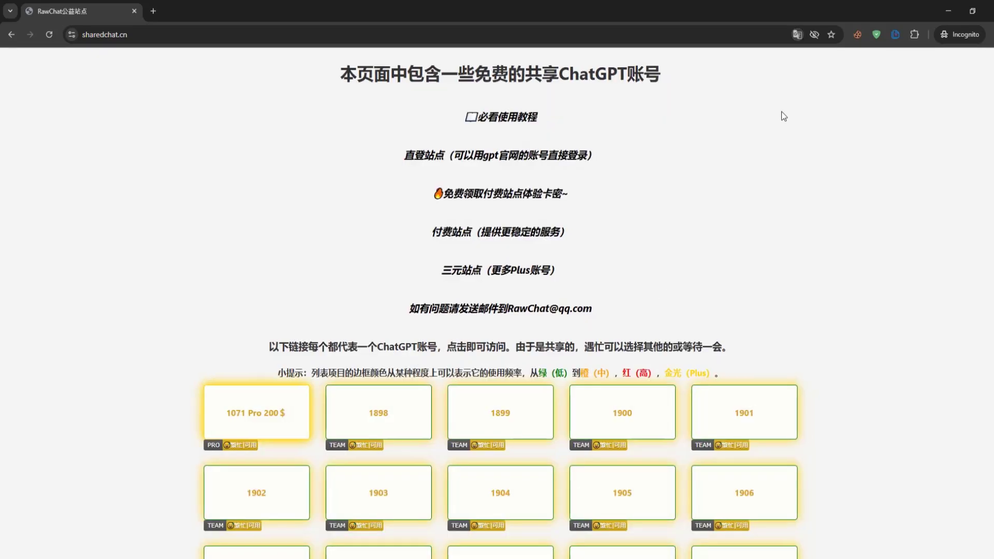
left_click(797, 34)
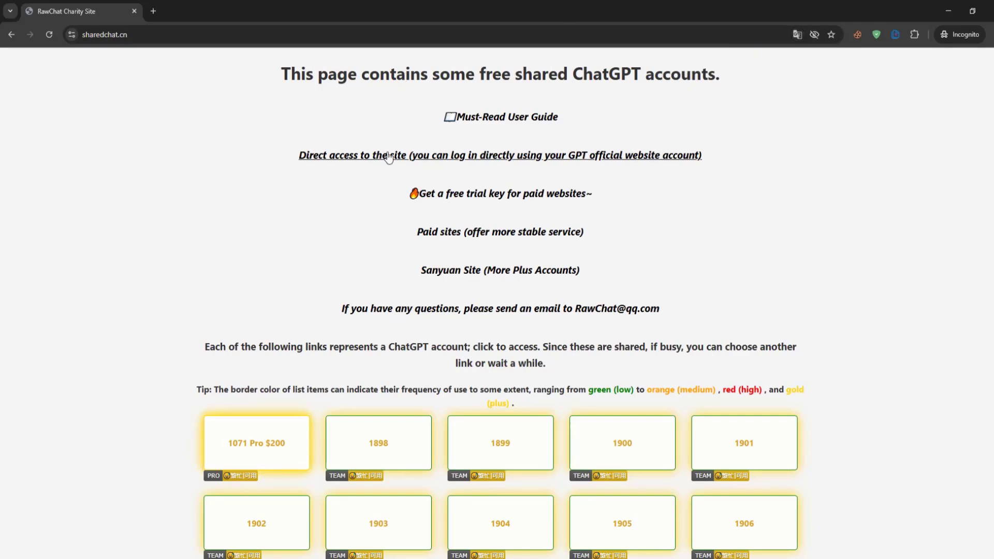
scroll(387, 155, "down", 5)
scroll(387, 155, "down", 5)
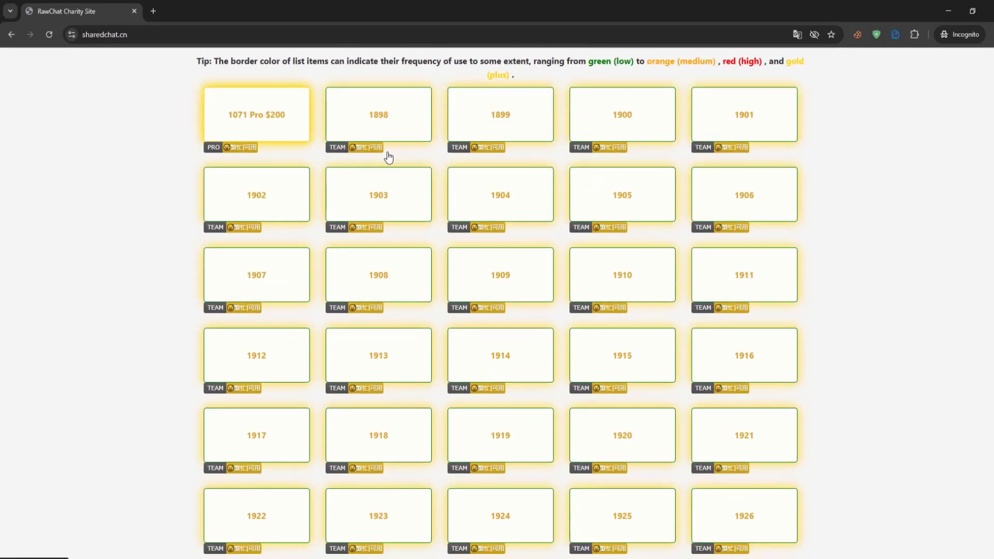
scroll(388, 152, "down", 2)
scroll(387, 155, "down", 2)
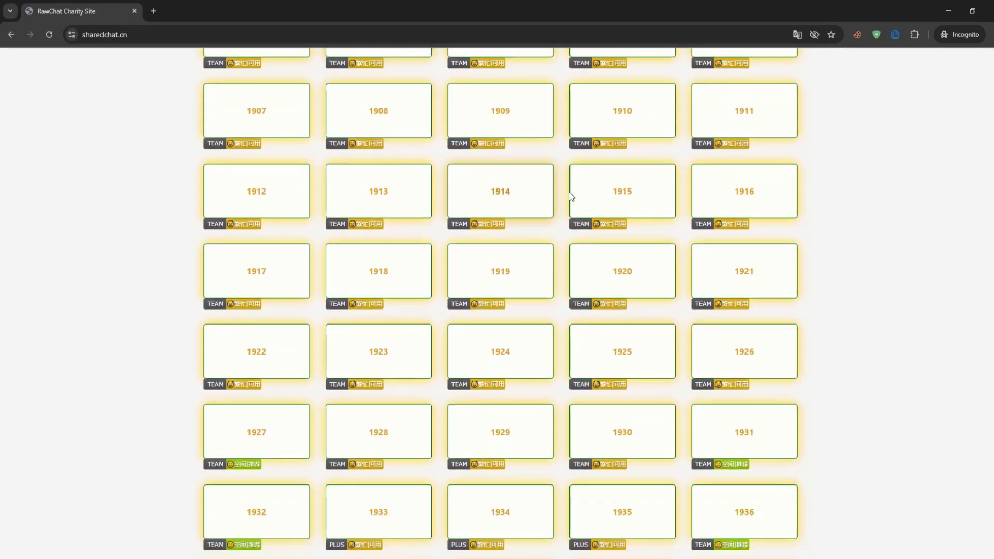
Step: Pick shared account 1914 and confirm a session password for it
left_click(510, 202)
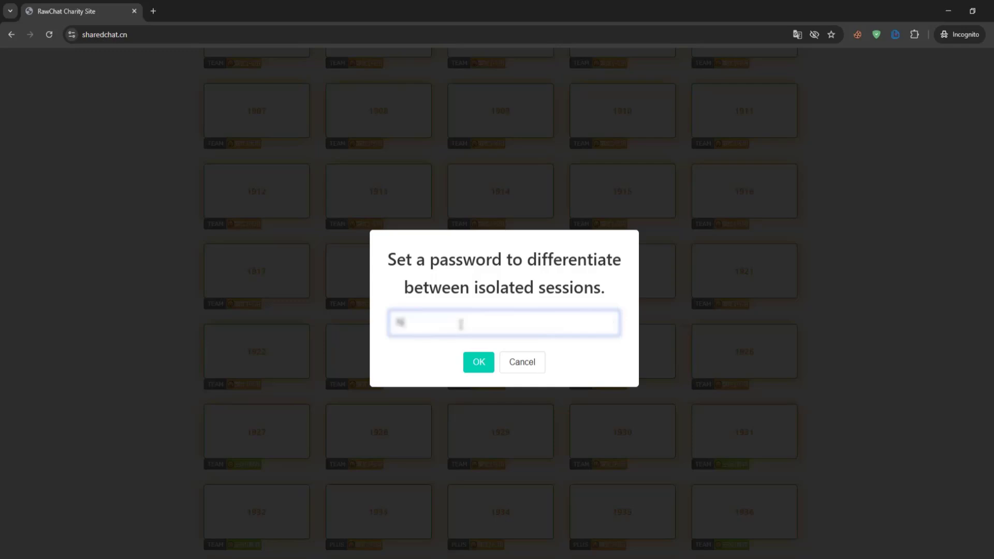
type("@@r")
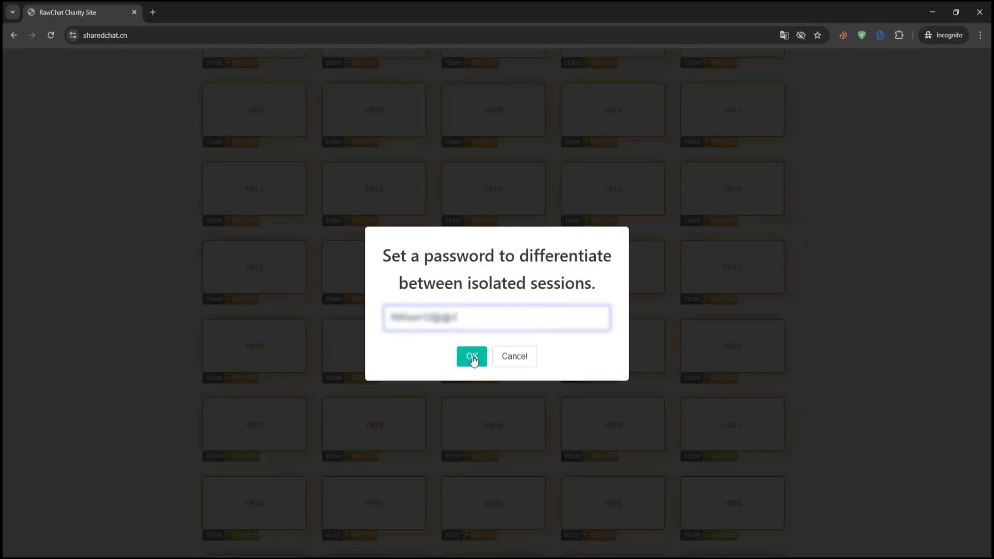
left_click(472, 356)
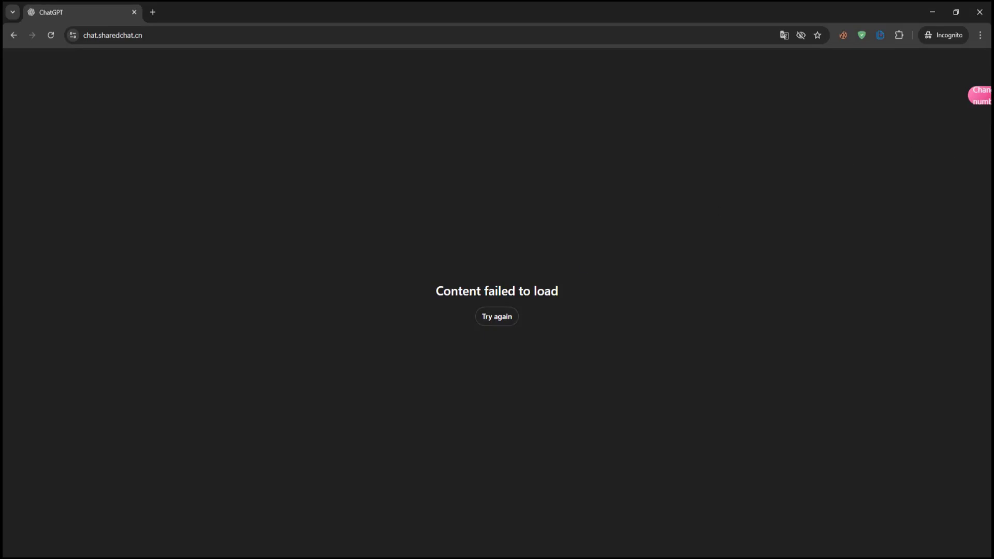
Step: Return to sharedchat.cn, dismiss the warning, and enter account 1920 with a session password
left_click(978, 97)
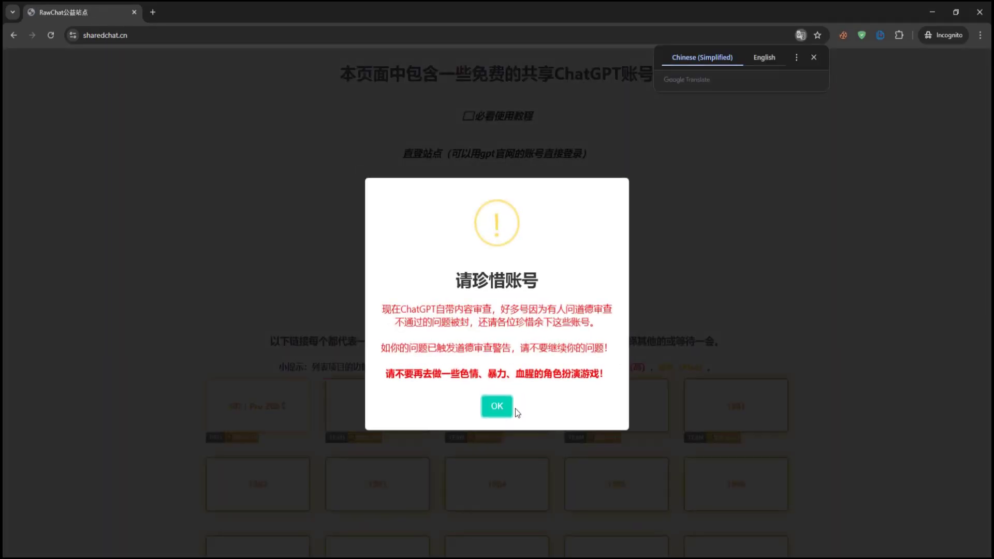
left_click(507, 413)
scroll(564, 255, "down", 5)
scroll(564, 255, "down", 5)
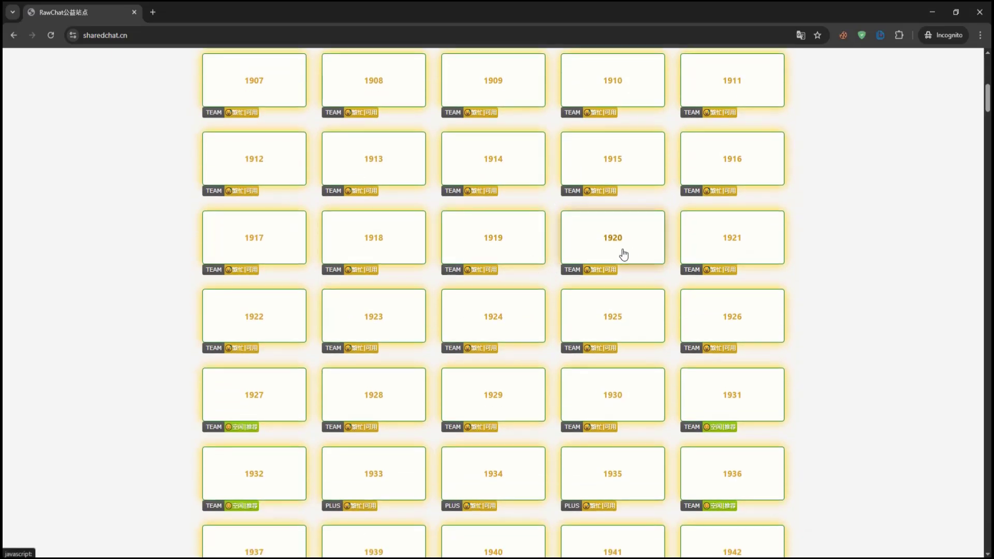
left_click(625, 254)
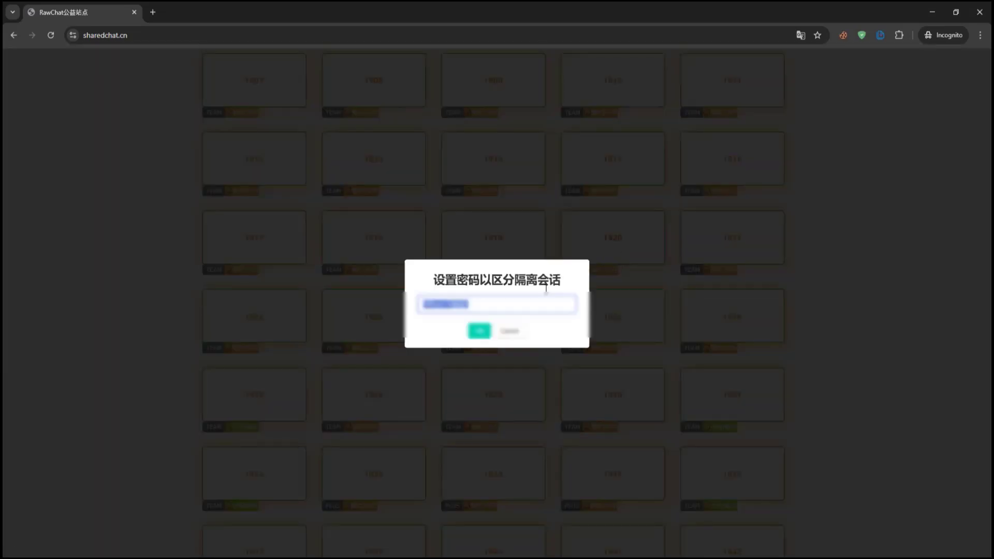
left_click(473, 342)
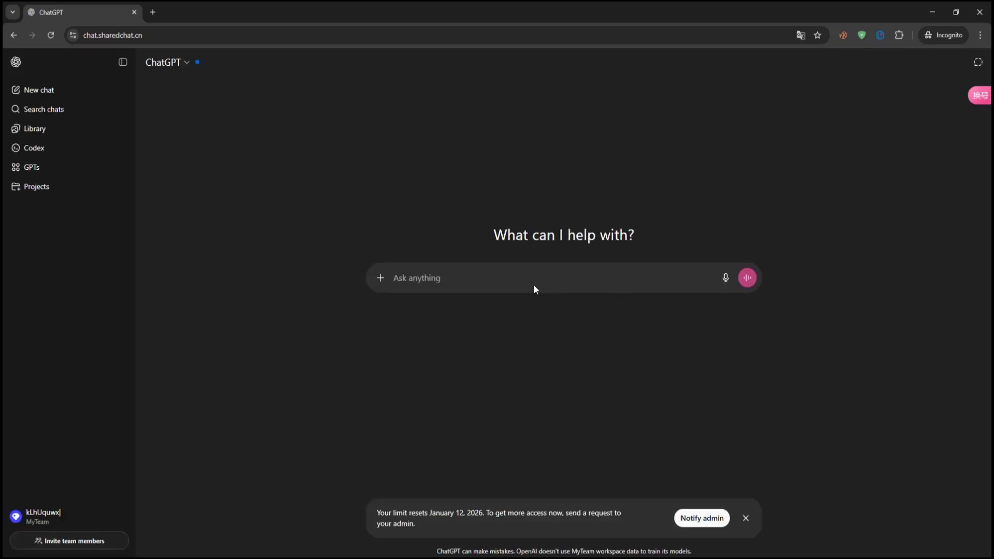
Step: Check the model list without changing it, then ask 'which version of chatgpt are you'
left_click(746, 519)
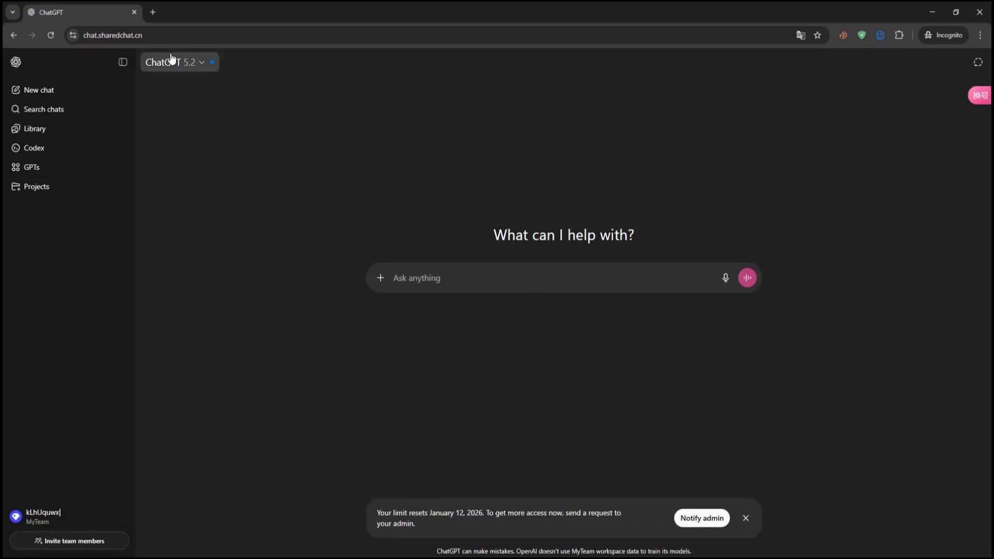
left_click(185, 62)
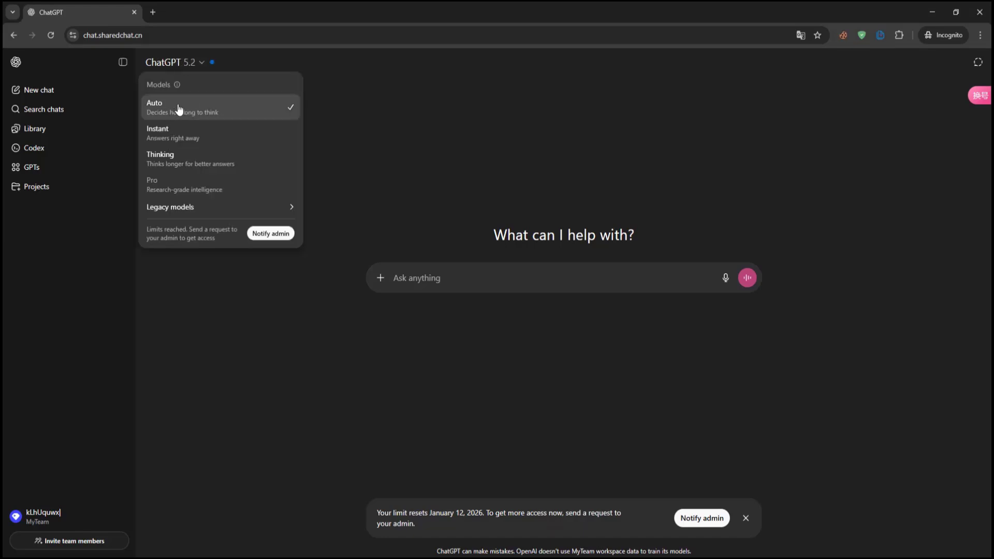
left_click(365, 170)
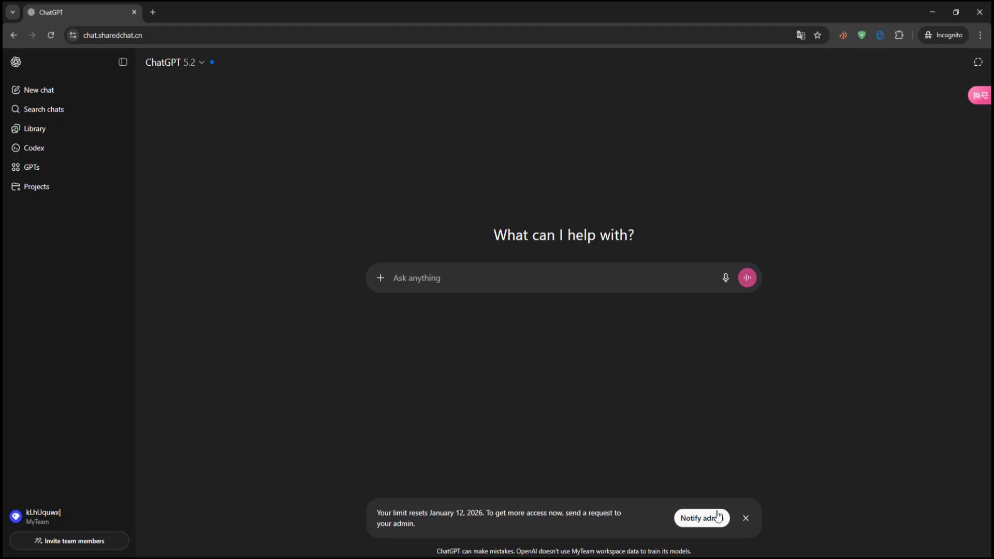
left_click(744, 519)
type("which version of chatgpt are you")
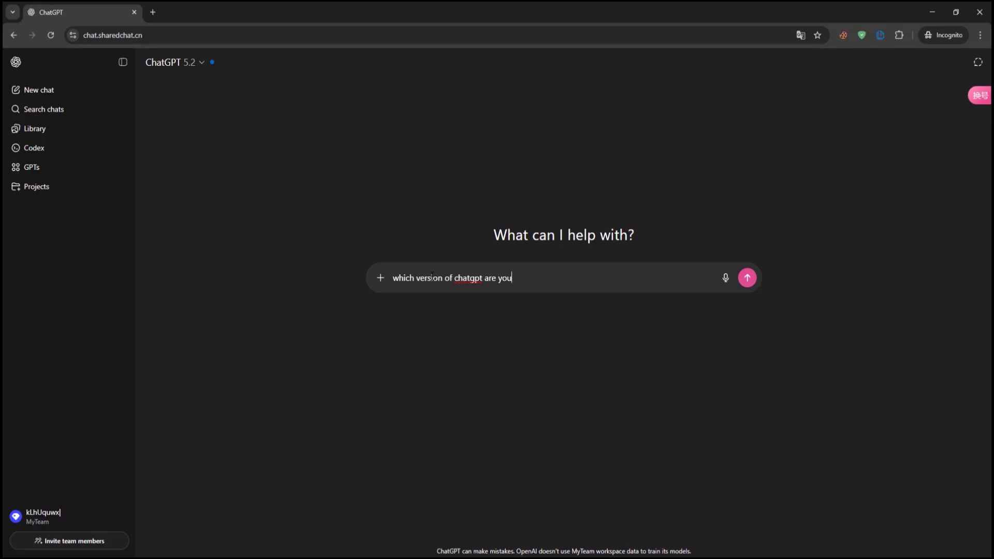
key("Return")
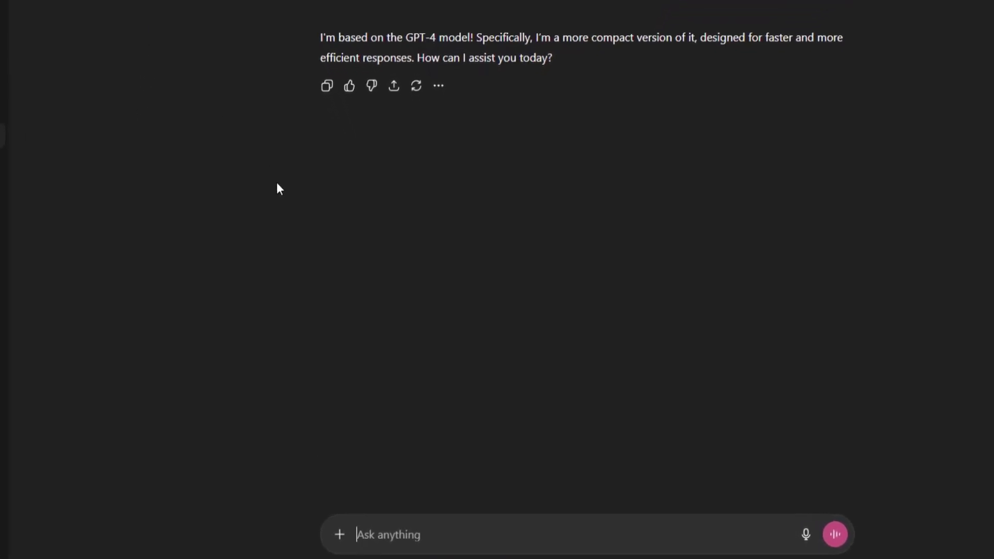
Step: Switch the conversation to Agent mode and review its allowed sources
left_click(342, 533)
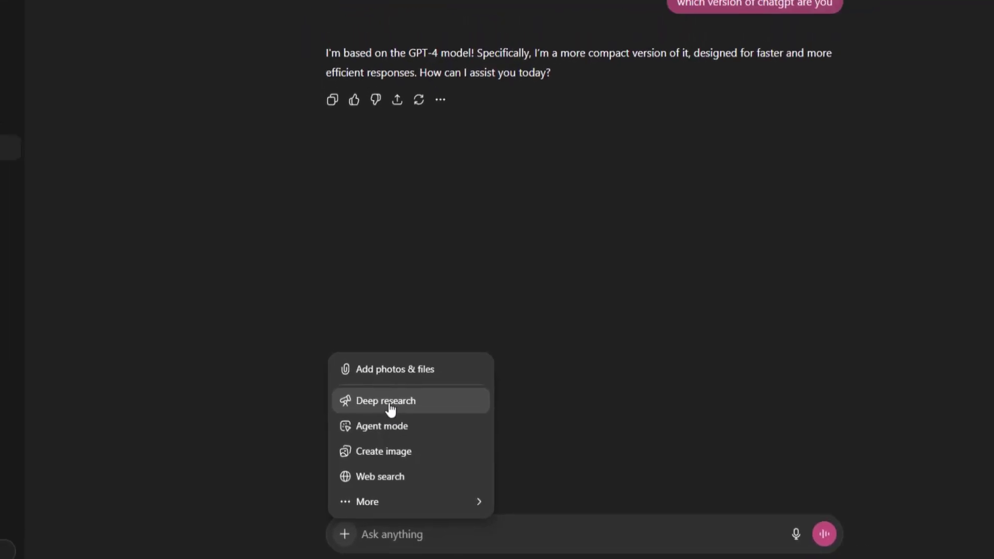
left_click(373, 420)
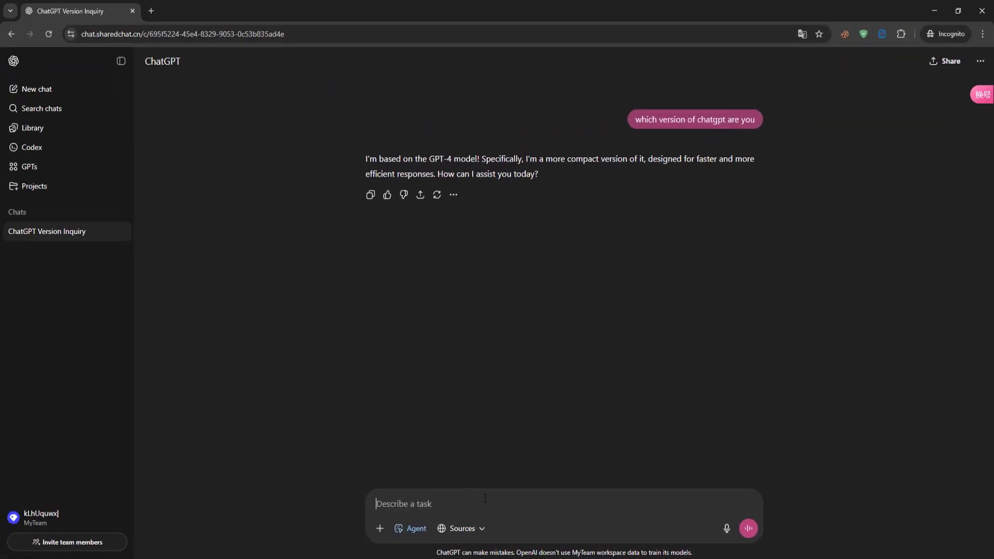
left_click(481, 530)
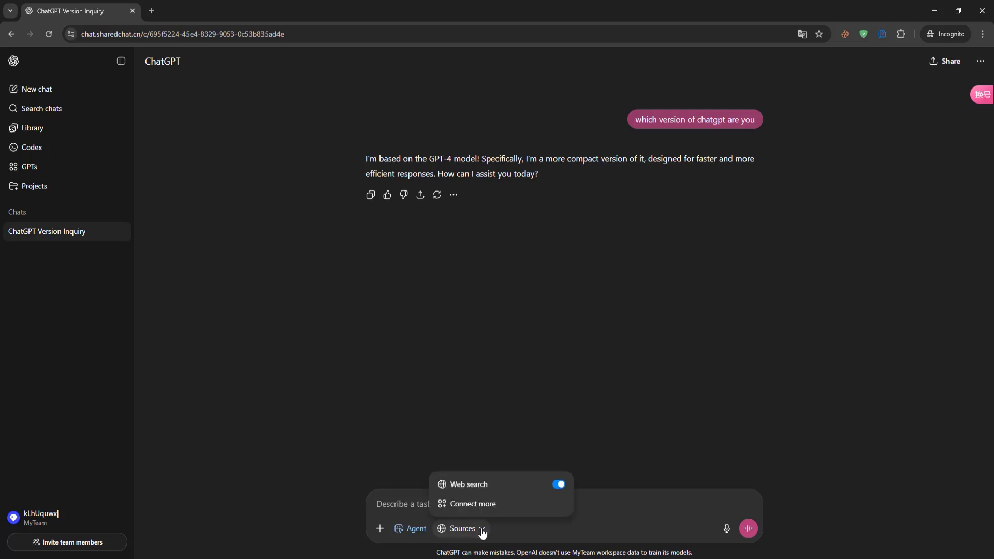
left_click(482, 530)
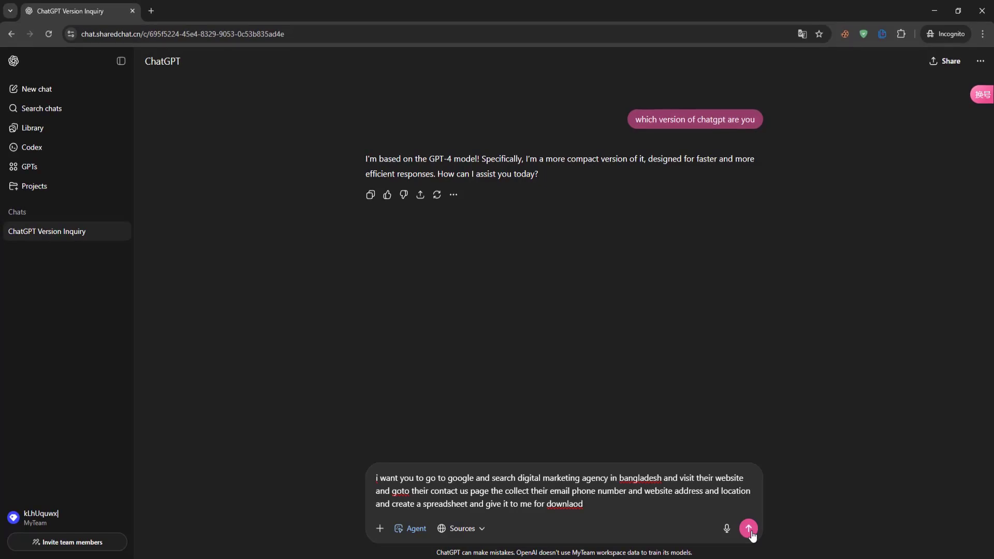
Step: Send the Bangladesh agency contacts request and save the resulting CSV file
left_click(749, 529)
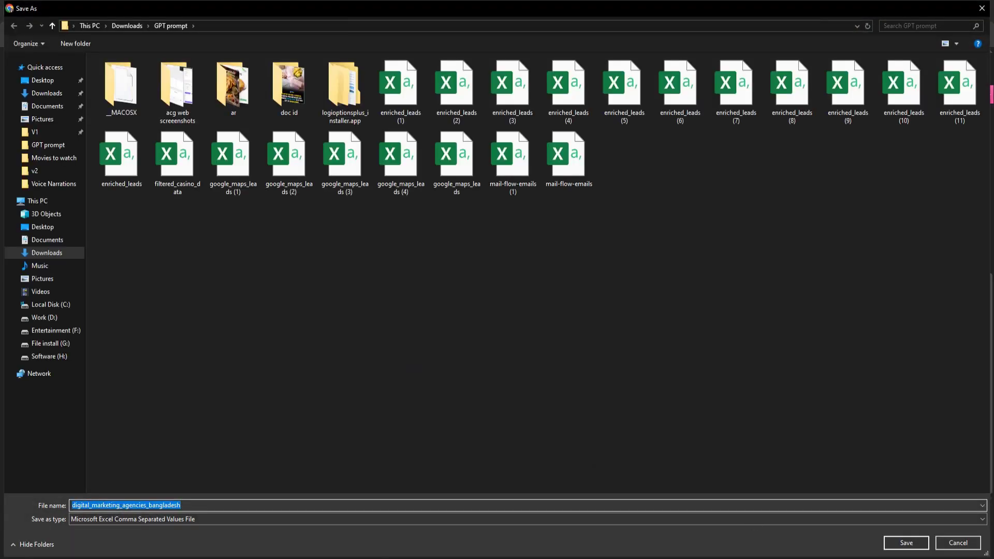
left_click(906, 543)
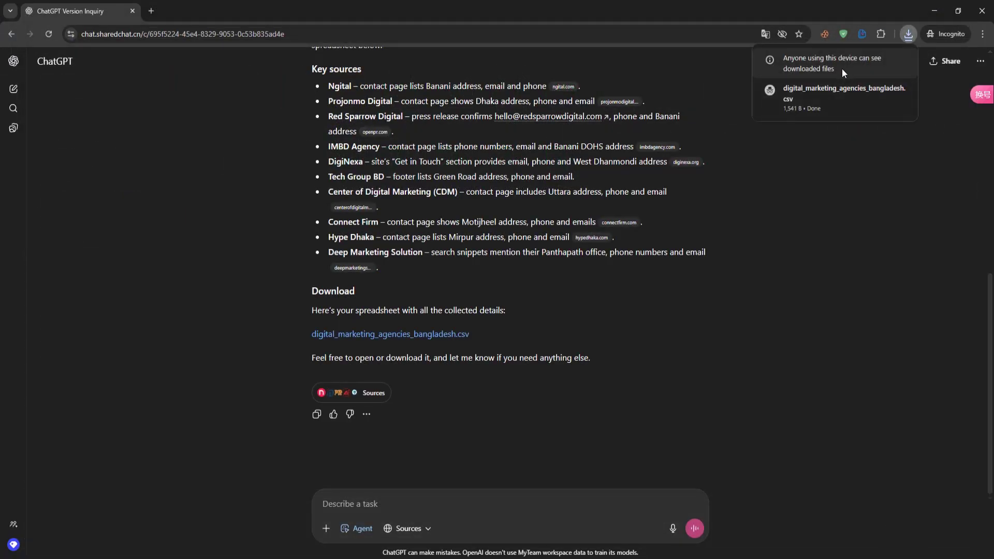
left_click(475, 281)
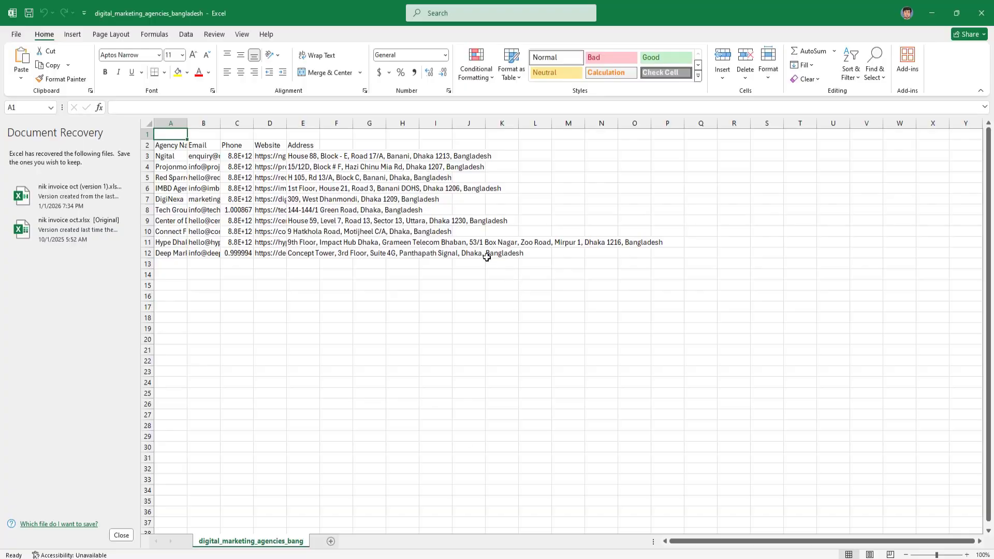
Step: Discard the recovered files and widen column A to show full agency names
left_click(120, 536)
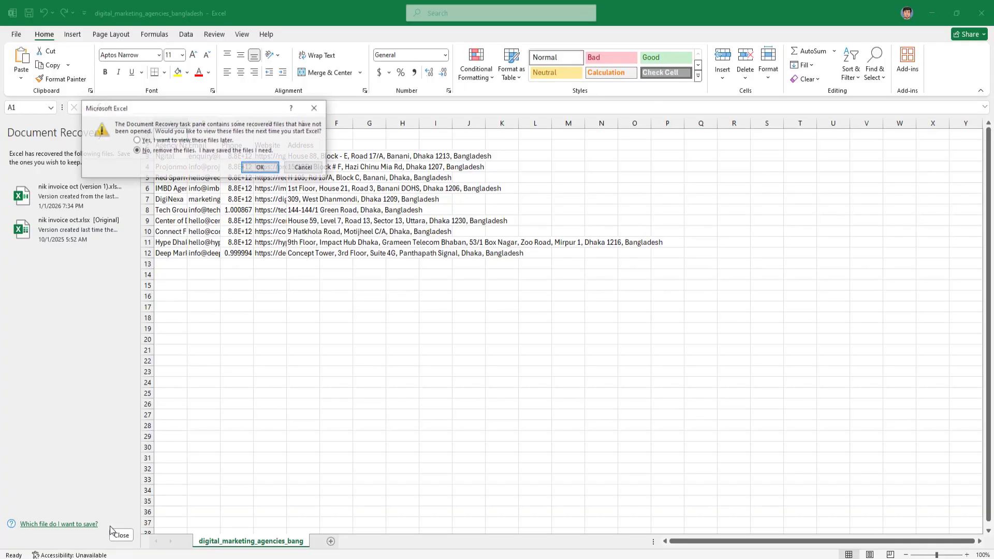
left_click(260, 168)
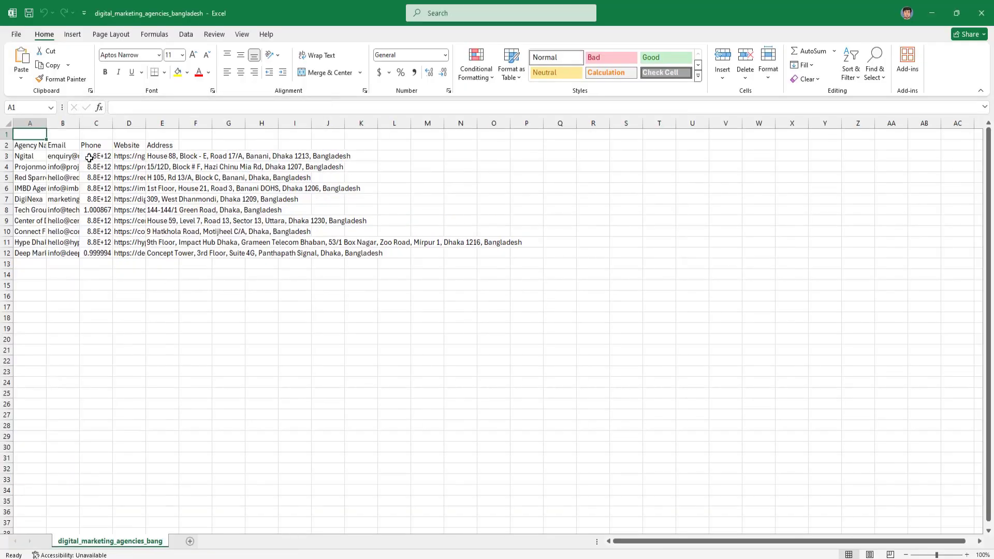
left_click_drag(47, 126, 184, 123)
Step: Autofit columns B–D for emails, phones and websites, then select Phone column C
double_click(166, 122)
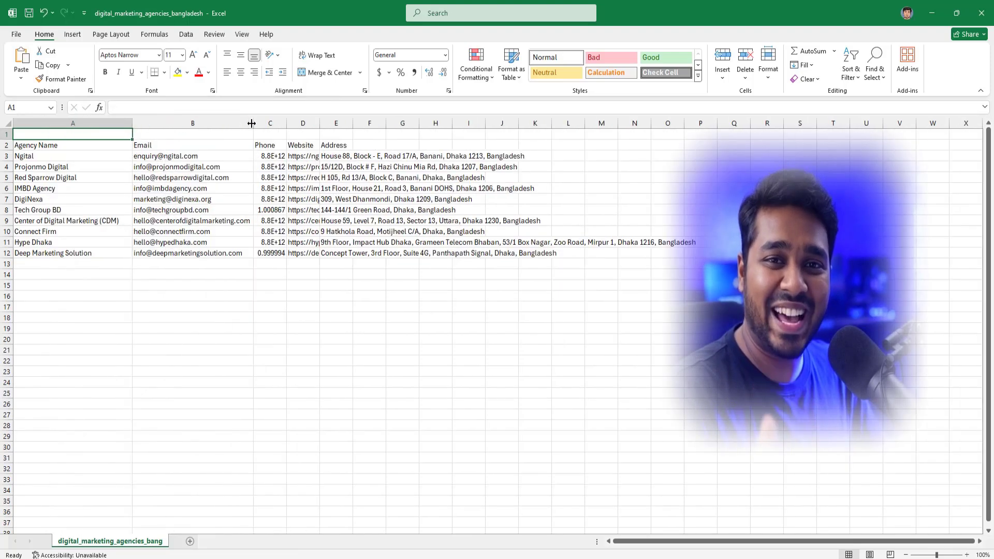
left_click_drag(286, 124, 284, 125)
double_click(284, 124)
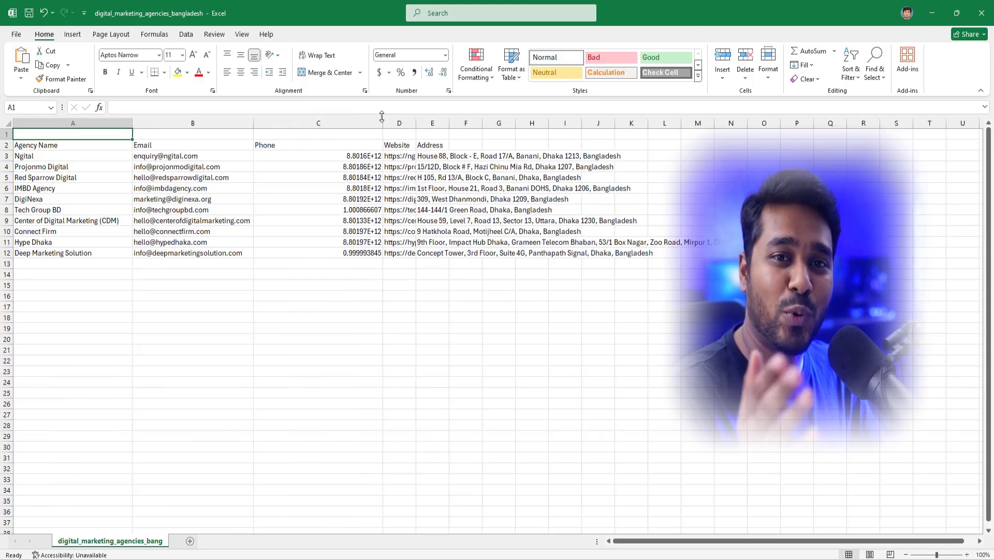
double_click(415, 123)
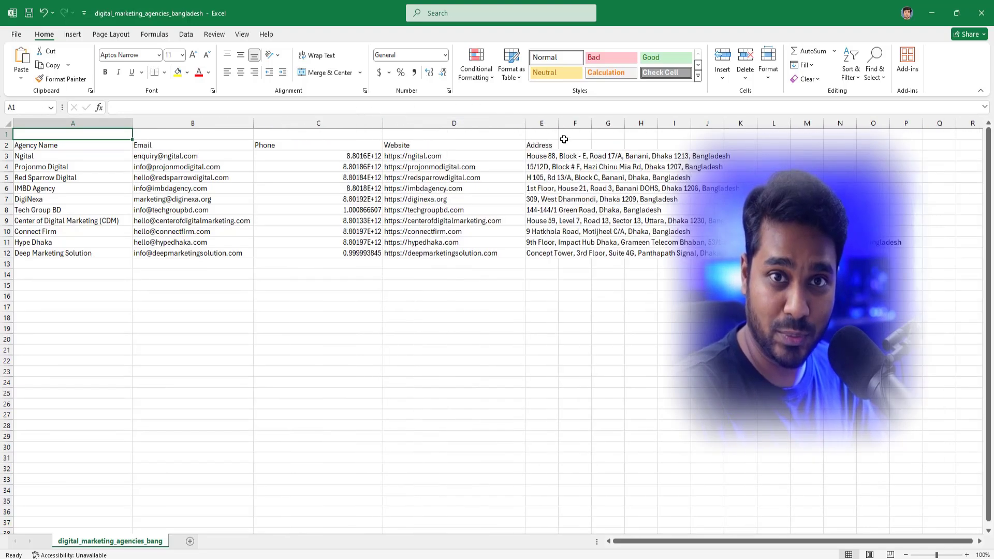
left_click_drag(666, 125, 675, 125)
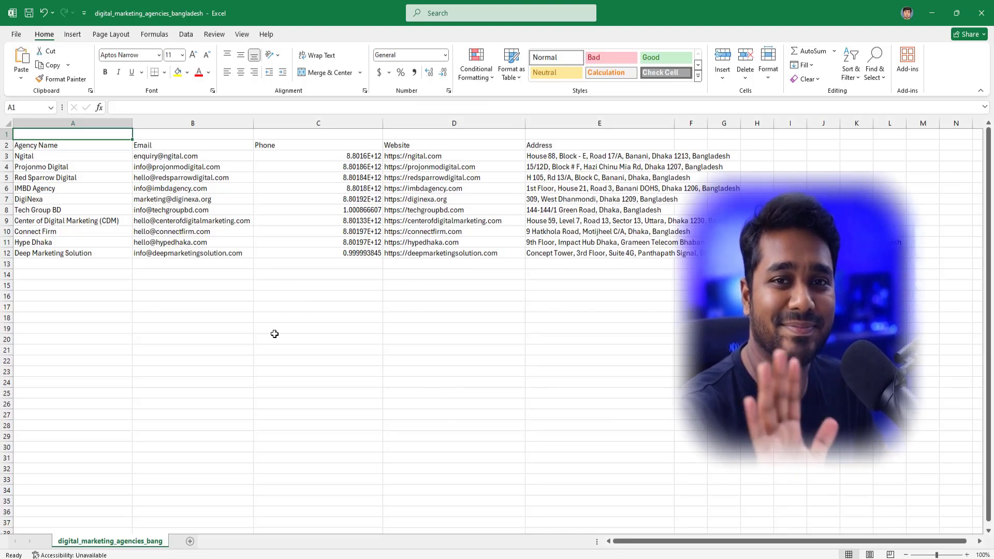
left_click(360, 124)
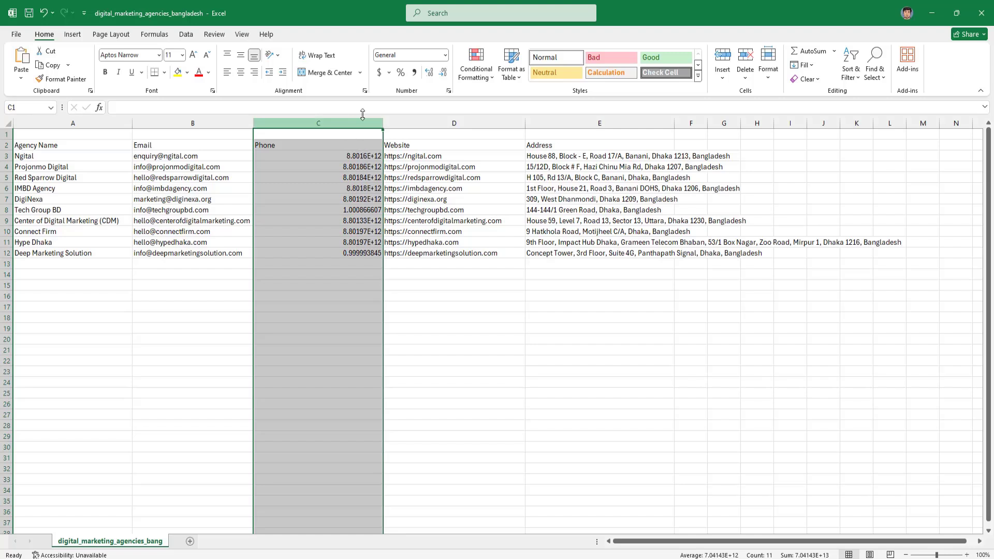